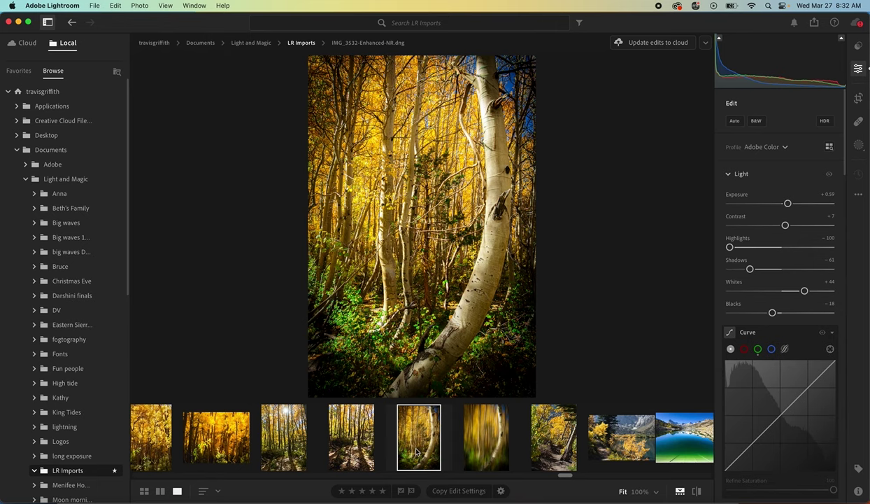
Compare the blurred and sharp aspen photos, then send sharp IMG_3532-Enhanced-NR to Photoshop
left_click(473, 452)
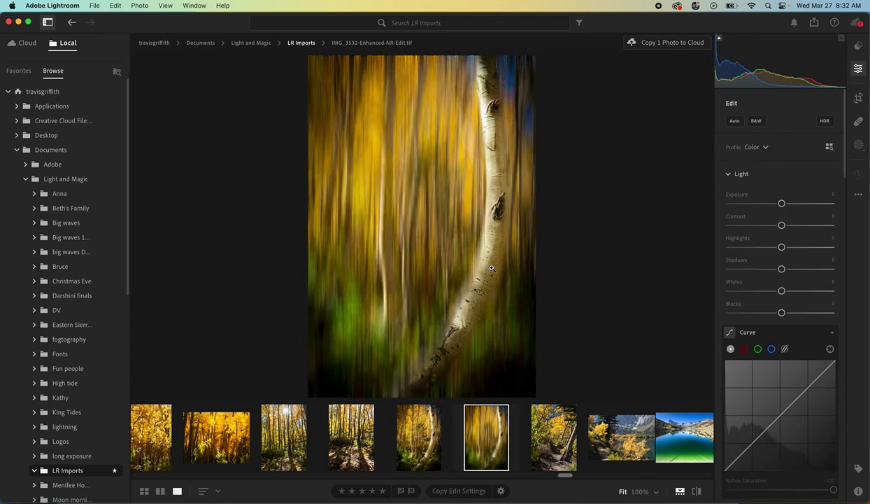
left_click(423, 439)
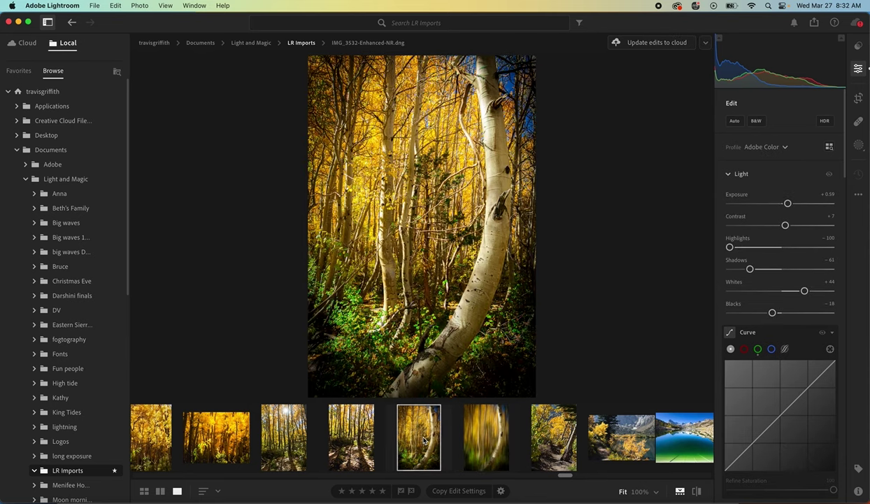
left_click(488, 439)
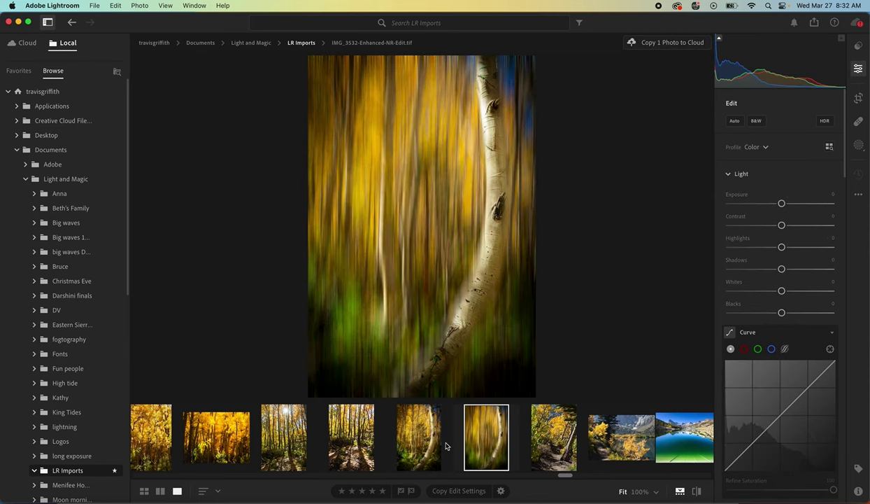
left_click(412, 442)
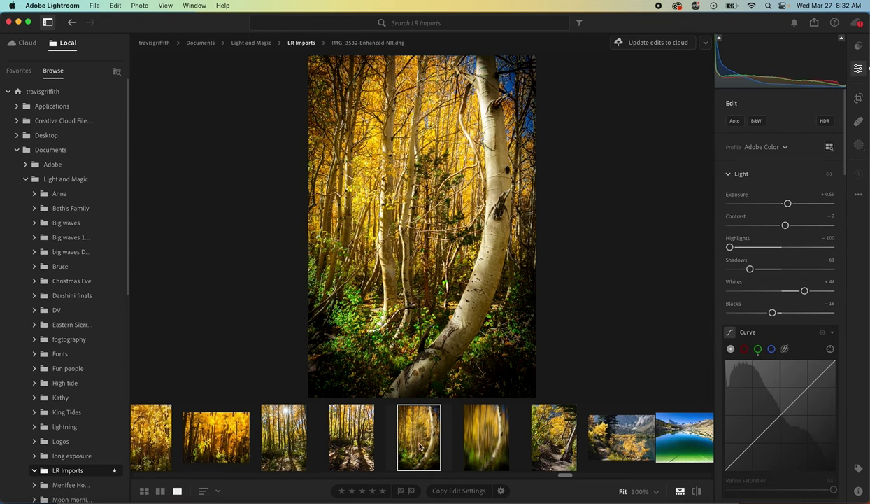
right_click(420, 447)
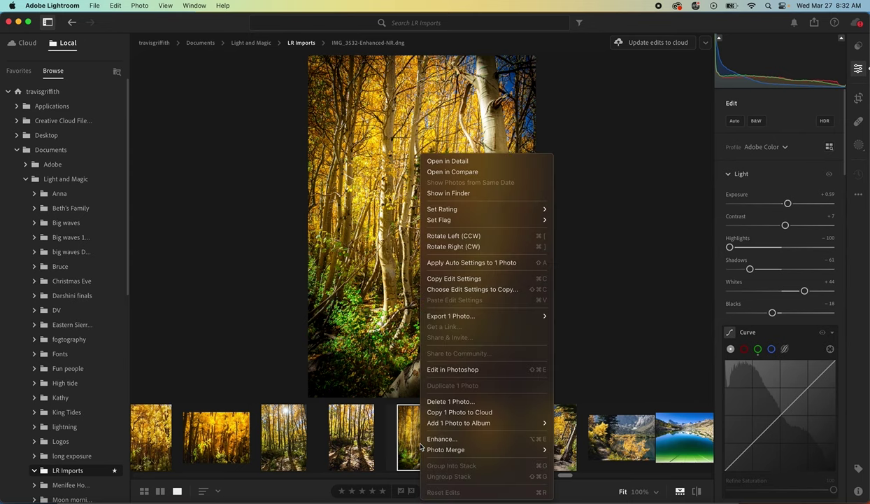
left_click(454, 368)
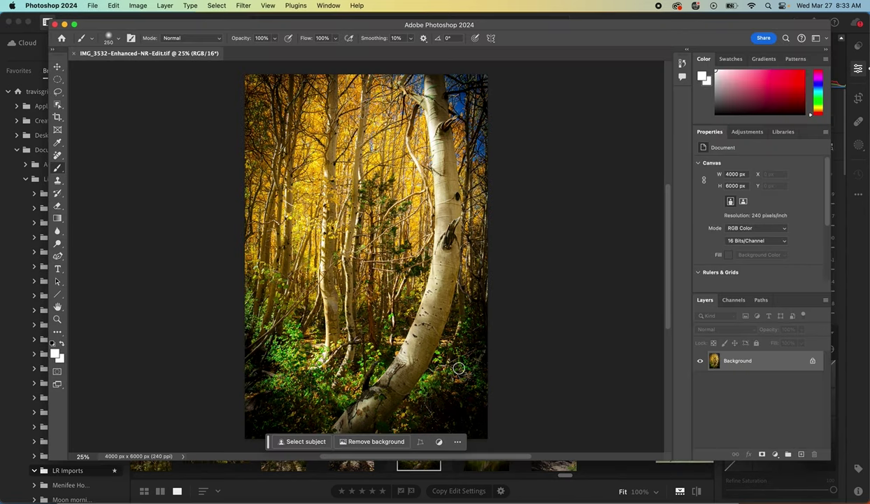
Unlock the Background into Layer 0 and duplicate it as Layer 0 copy
left_click(812, 361)
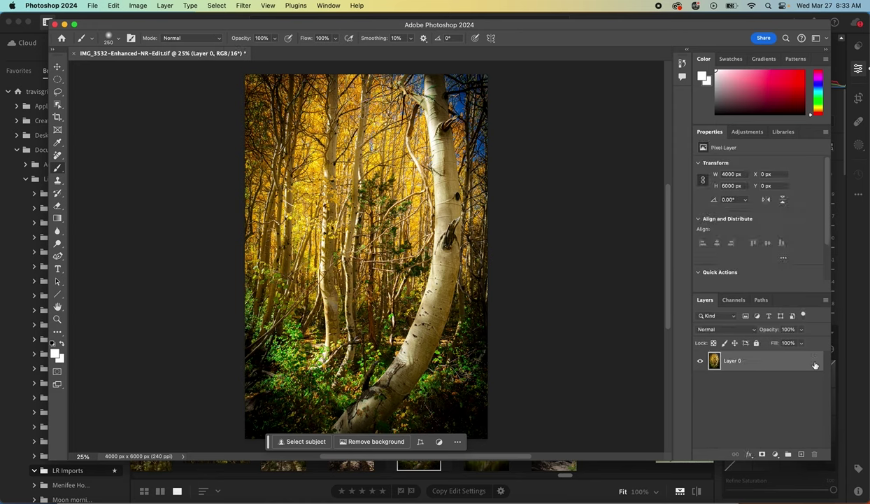
right_click(748, 362)
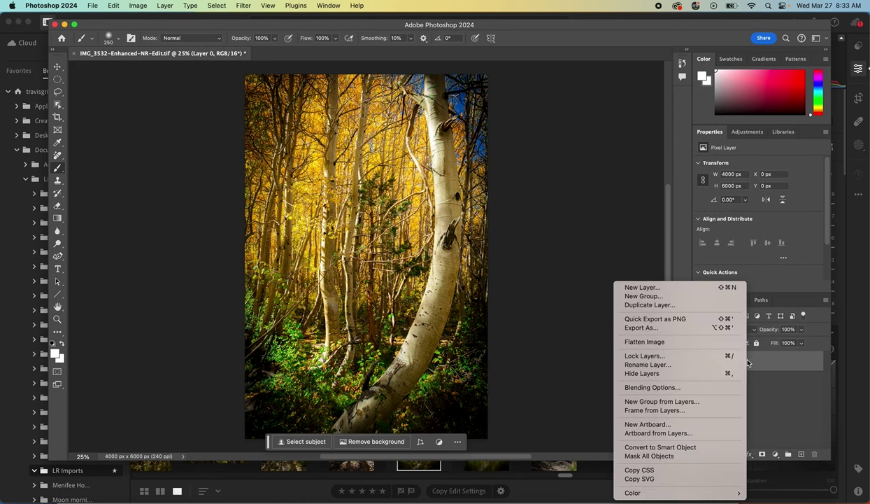
left_click(649, 305)
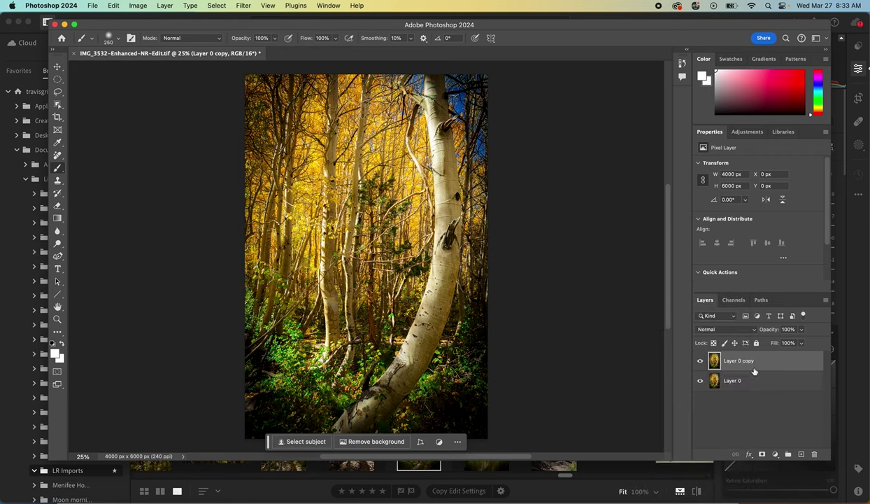
Hide Layer 0 copy, select Layer 0, and bring up the Filter > Blur submenu
left_click(701, 362)
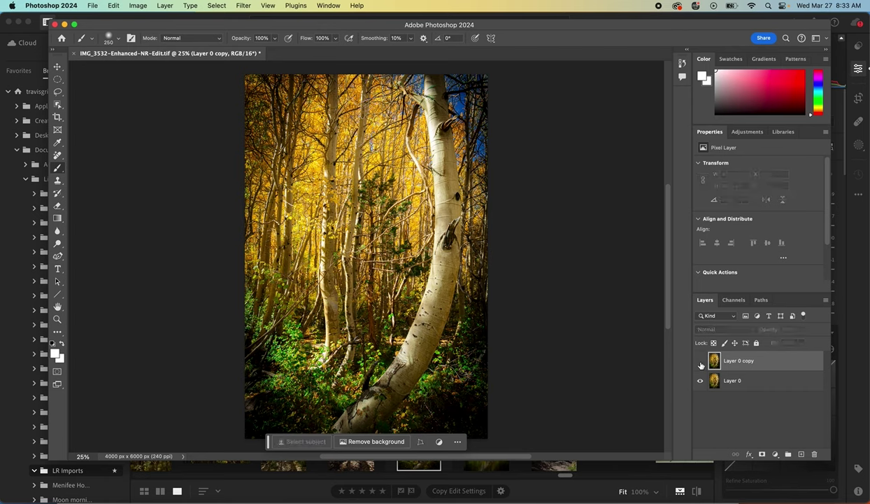
left_click(733, 381)
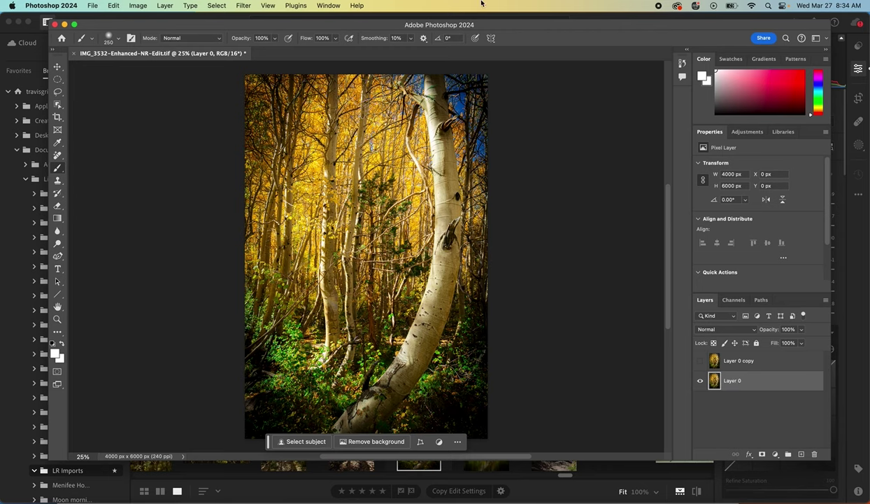
left_click(243, 6)
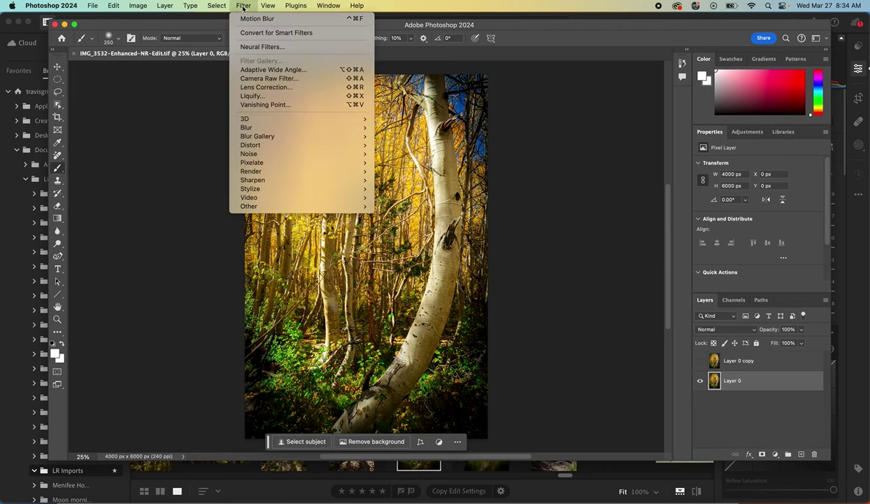
mouse_move(261, 129)
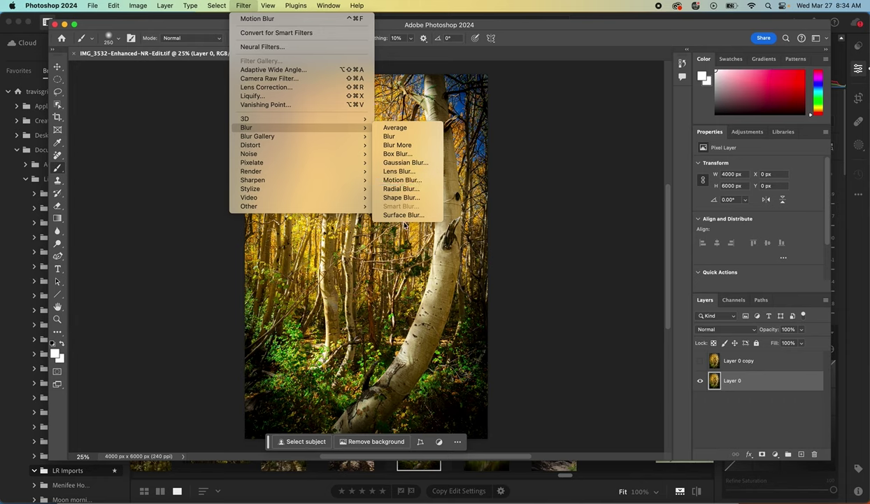
Preview Motion Blur on Layer 0 at a 90° angle and 563-pixel distance
left_click(401, 181)
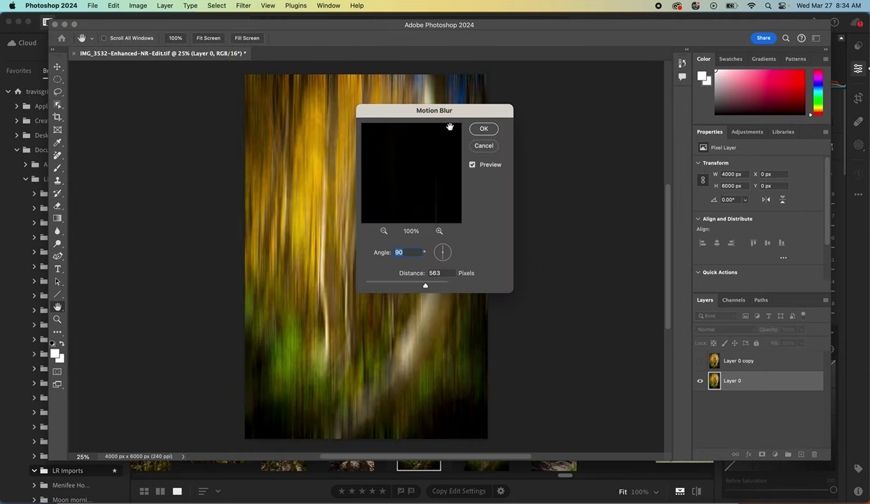
left_click_drag(466, 116, 597, 116)
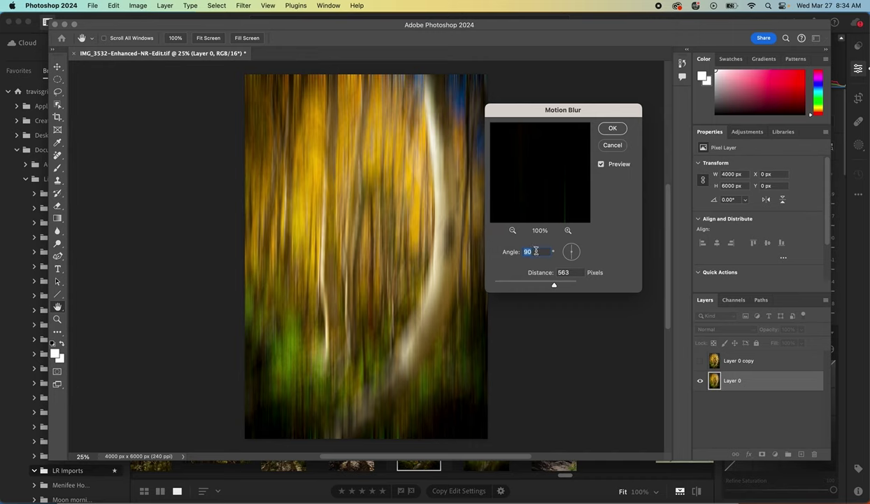
type("0")
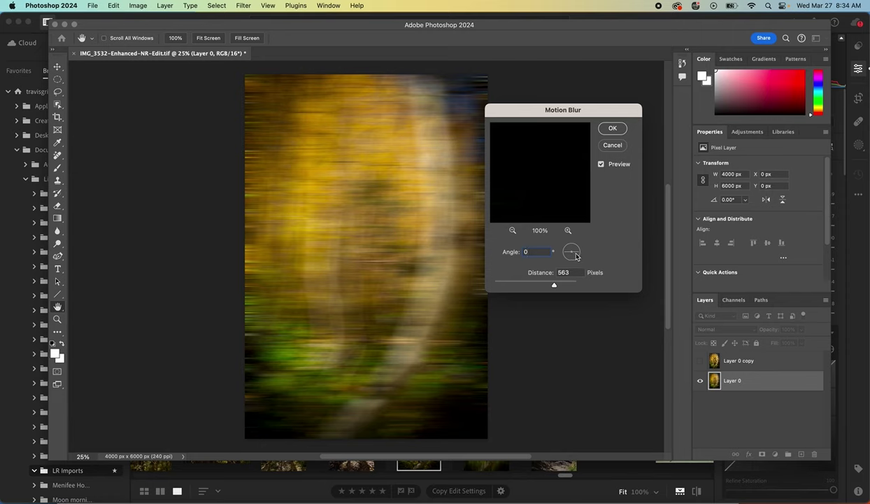
left_click_drag(577, 256, 554, 258)
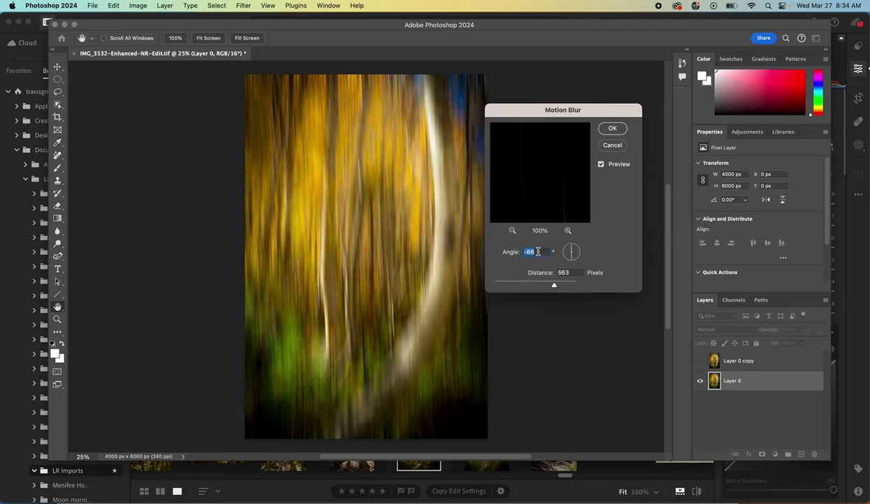
left_click(537, 251)
key("BackSpace")
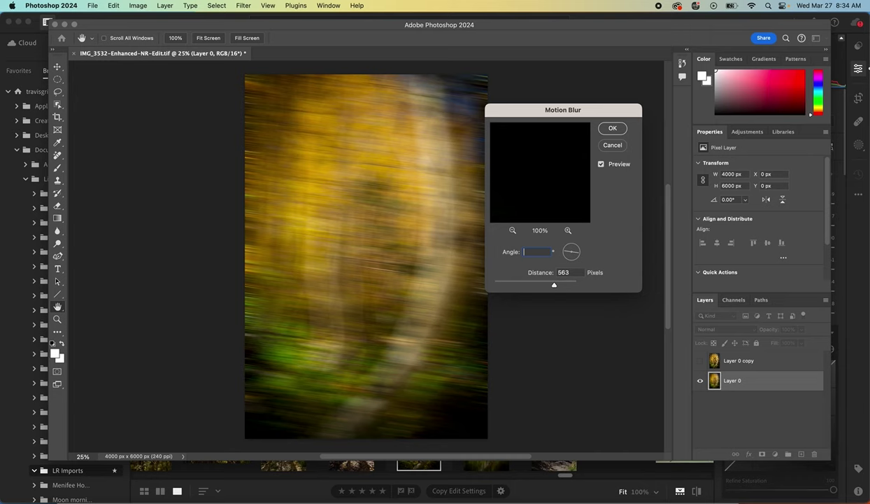
type("90")
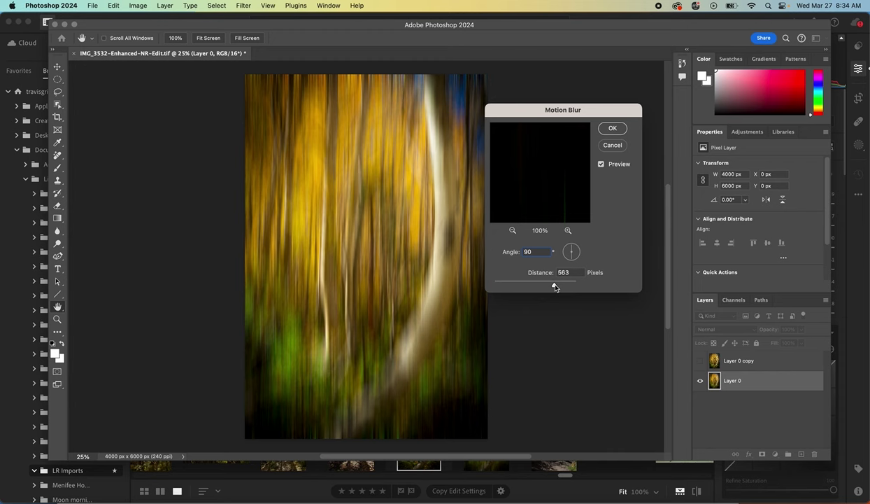
Try several Motion Blur distances, settle near 813 pixels at 90°, and apply it
left_click_drag(555, 285, 498, 288)
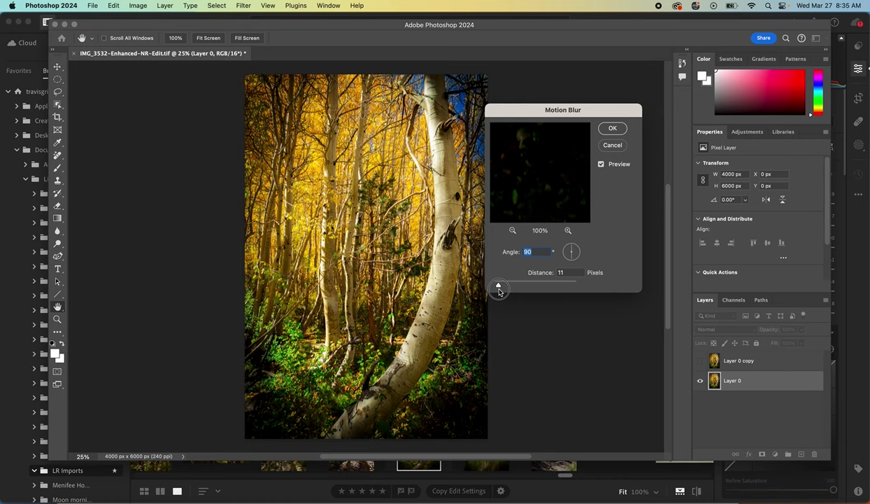
left_click_drag(498, 288, 589, 291)
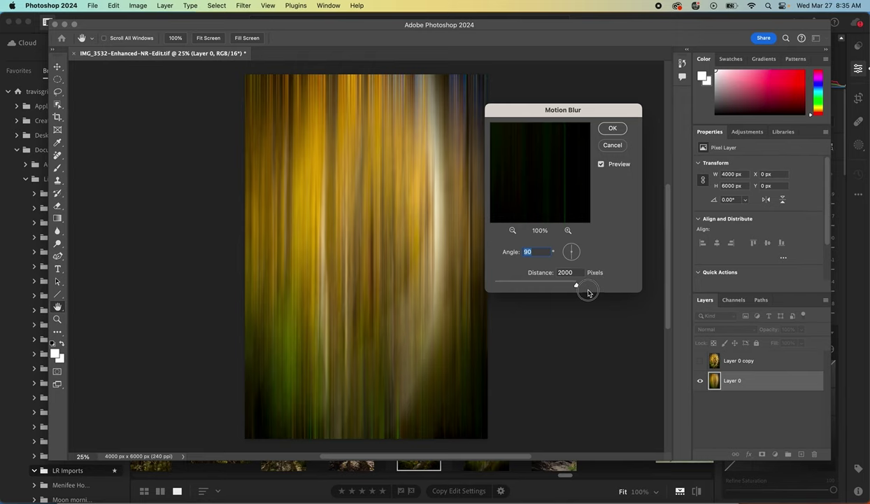
left_click_drag(575, 286, 558, 289)
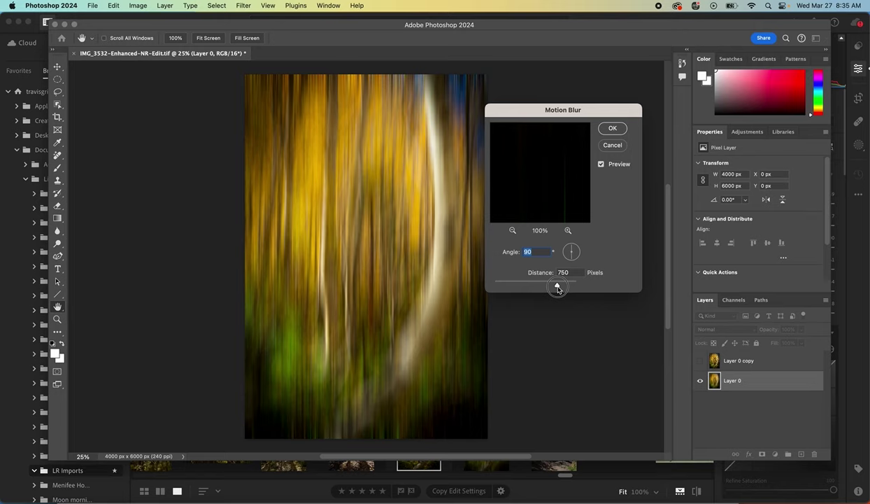
left_click_drag(558, 288, 558, 287)
left_click(611, 131)
Move blurred Layer 0 above the visible sharp Layer 0 copy and pick the Eraser
key("b")
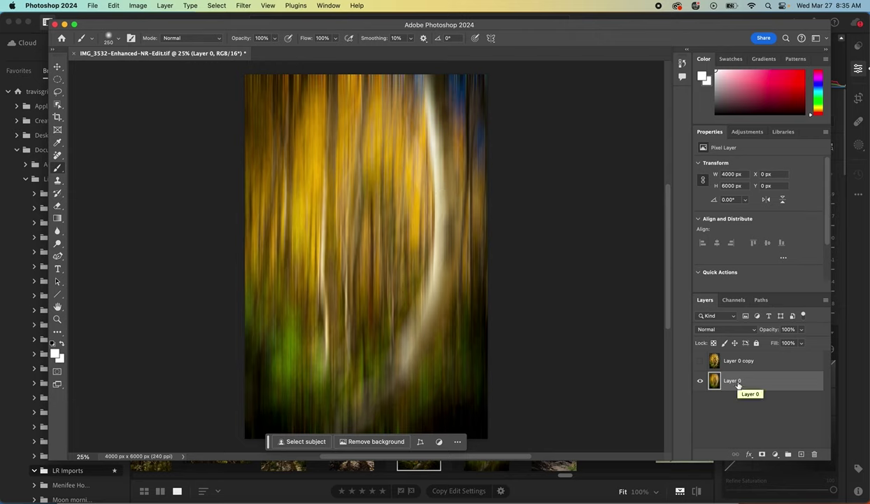
left_click_drag(730, 383, 738, 360)
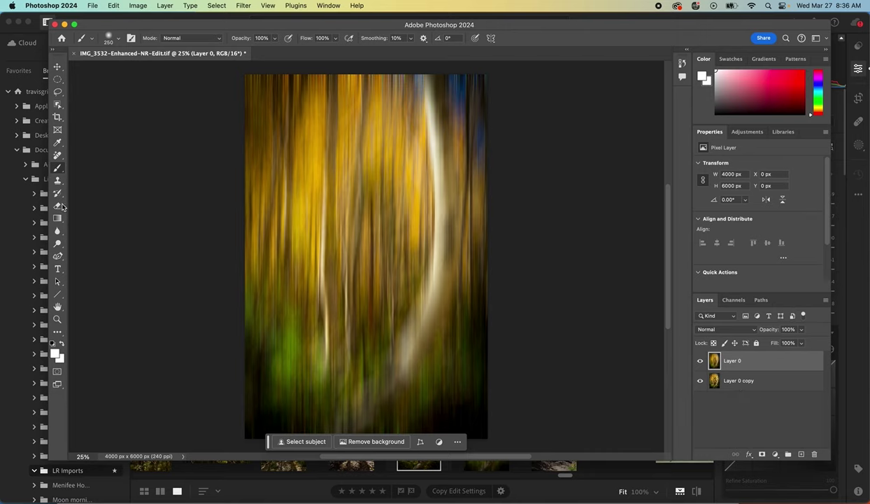
left_click(59, 206)
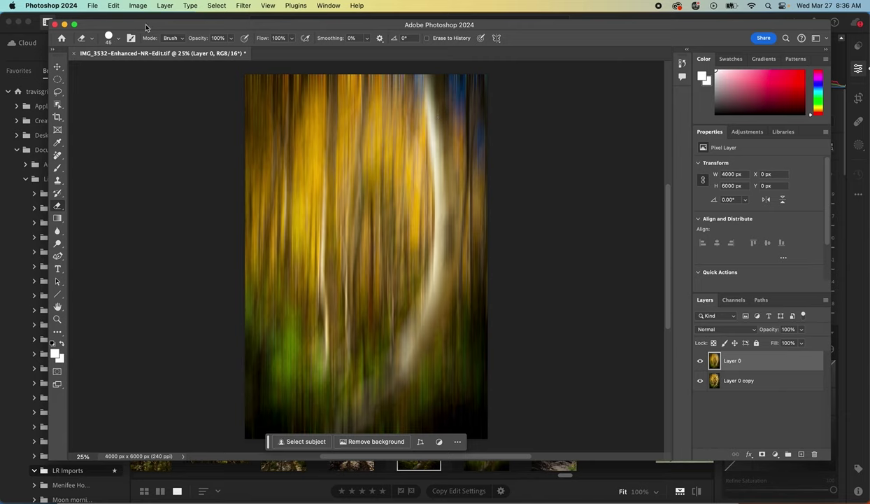
Enlarge the brush to about 150, erase a streak at the trunk top, then add a white mask
left_click(109, 44)
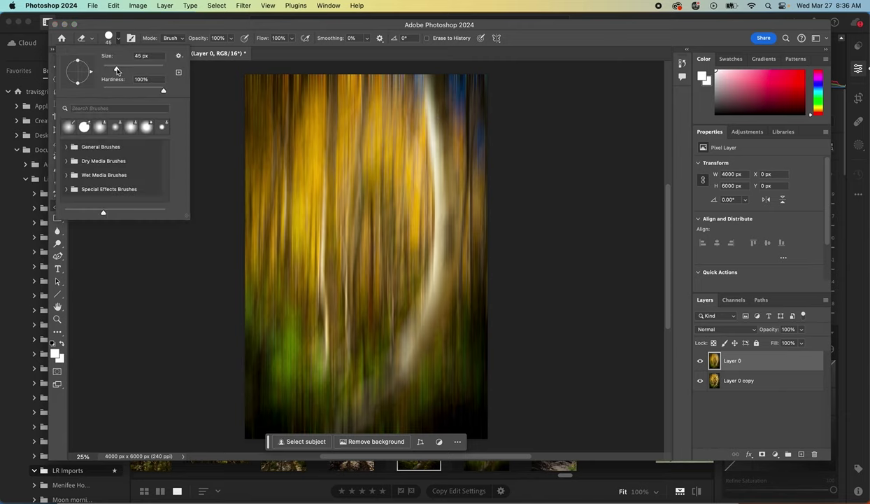
left_click_drag(117, 70, 131, 68)
left_click_drag(133, 73, 132, 77)
left_click(118, 40)
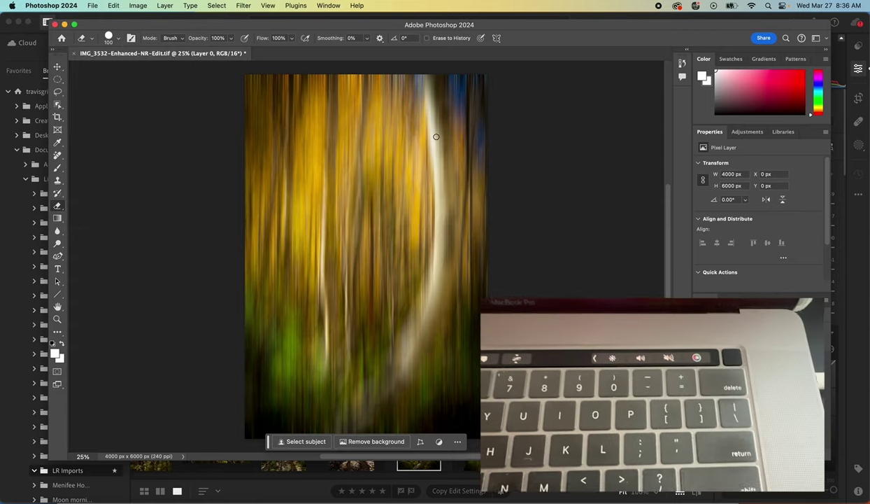
key("bracketright")
key("bracketright")
key("bracketright")
key("bracketright")
key("bracketright")
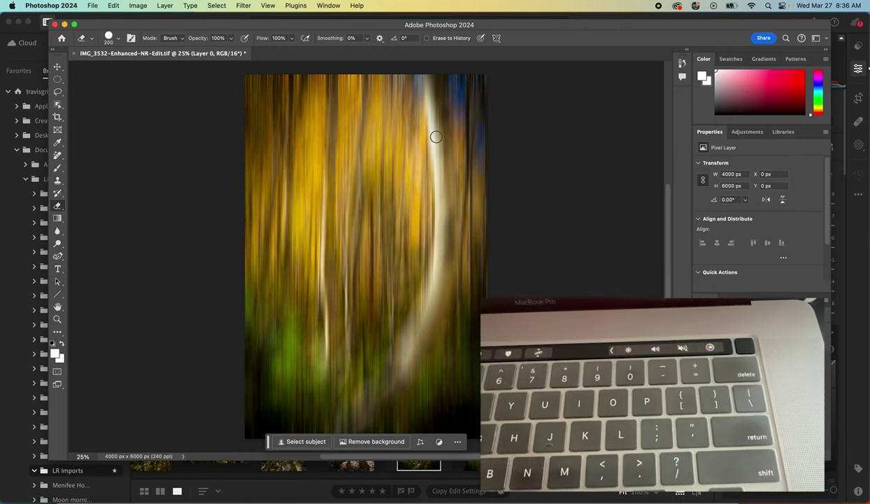
mouse_move(435, 121)
left_mouse_down()
mouse_move(439, 151)
mouse_move(437, 112)
mouse_move(436, 101)
left_mouse_up()
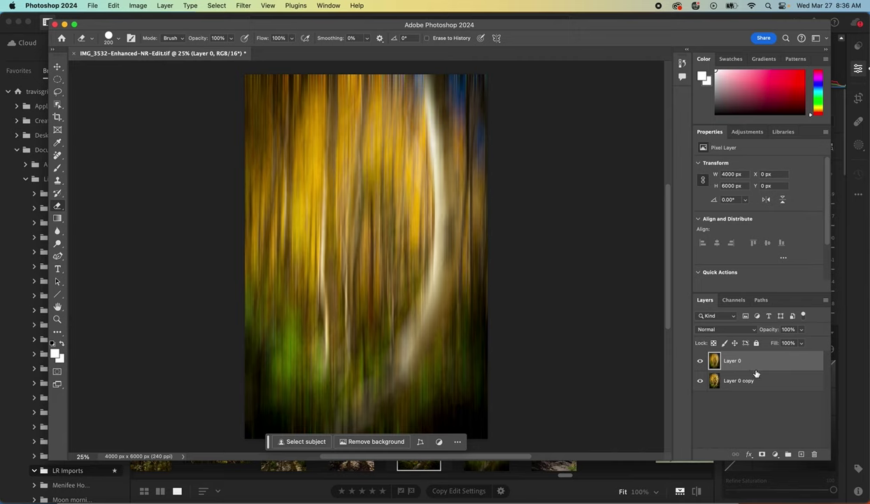
left_click(761, 455)
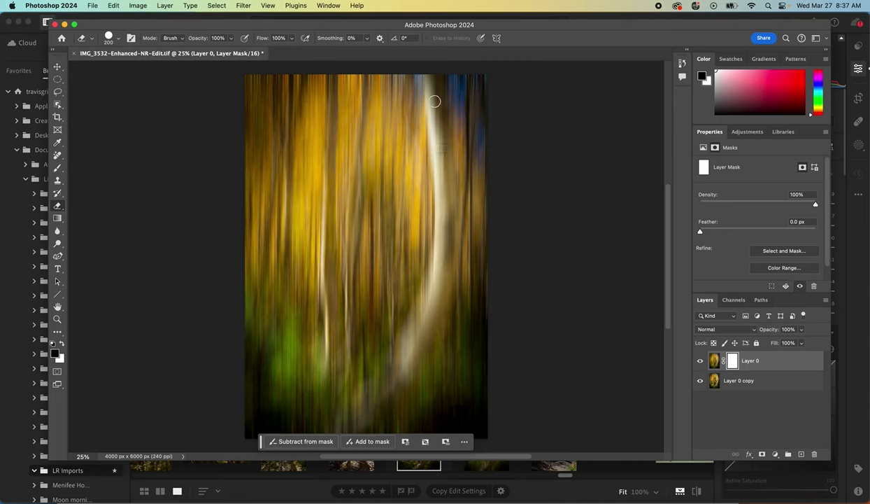
Paint black on Layer 0's mask along the curved trunk to reveal the sharp layer
left_click(61, 343)
mouse_move(437, 82)
left_mouse_down()
mouse_move(437, 97)
mouse_move(437, 82)
mouse_move(427, 85)
mouse_move(431, 79)
mouse_move(448, 193)
mouse_move(438, 179)
mouse_move(443, 117)
mouse_move(439, 107)
mouse_move(452, 221)
mouse_move(446, 271)
mouse_move(440, 201)
mouse_move(440, 266)
mouse_move(421, 316)
mouse_move(410, 316)
mouse_move(411, 338)
mouse_move(395, 350)
mouse_move(437, 288)
mouse_move(398, 380)
mouse_move(336, 420)
mouse_move(332, 392)
mouse_move(381, 359)
mouse_move(359, 414)
mouse_move(348, 395)
mouse_move(430, 339)
mouse_move(418, 336)
mouse_move(440, 285)
mouse_move(428, 359)
mouse_move(394, 399)
mouse_move(554, 356)
left_mouse_up()
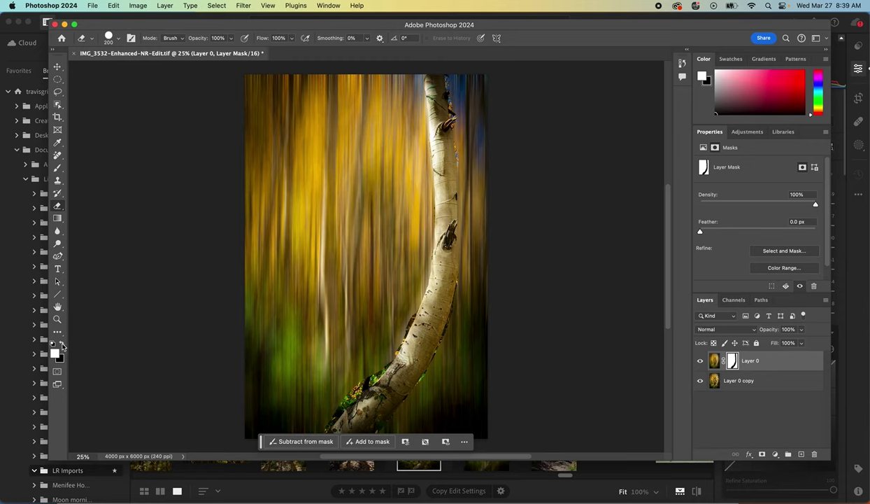
left_click(62, 345)
Repaint the mask over the moss along the lower trunk and touch up the trunk top
mouse_move(385, 360)
left_mouse_down()
mouse_move(344, 390)
mouse_move(372, 358)
mouse_move(382, 367)
mouse_move(362, 363)
mouse_move(373, 377)
mouse_move(372, 369)
mouse_move(368, 381)
mouse_move(352, 376)
mouse_move(347, 400)
mouse_move(325, 426)
mouse_move(317, 424)
mouse_move(338, 411)
mouse_move(333, 396)
mouse_move(362, 389)
mouse_move(399, 338)
mouse_move(397, 309)
mouse_move(411, 315)
mouse_move(403, 308)
mouse_move(415, 305)
left_mouse_up()
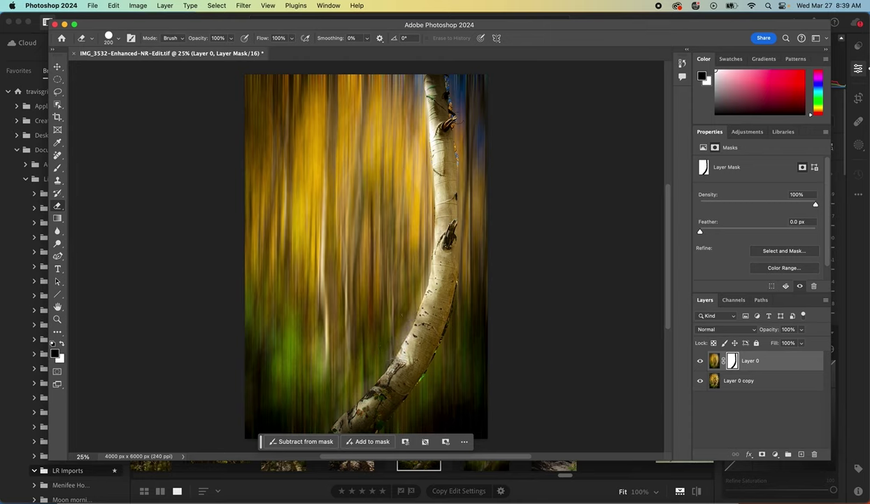
left_click_drag(451, 75, 459, 119)
left_click(58, 319)
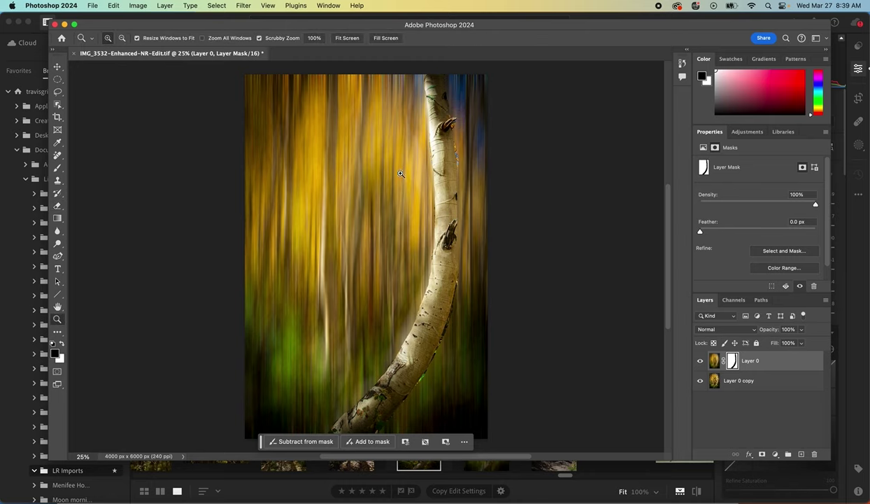
At 100% zoom, shrink the brush to 90 and paint white over the branch-tip fringe
mouse_move(449, 127)
left_mouse_down()
mouse_move(518, 127)
mouse_move(449, 126)
left_mouse_up()
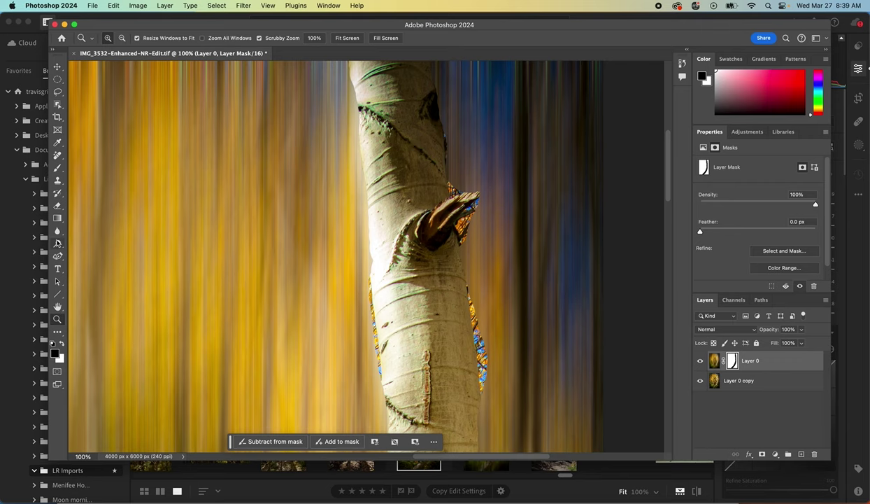
key("b")
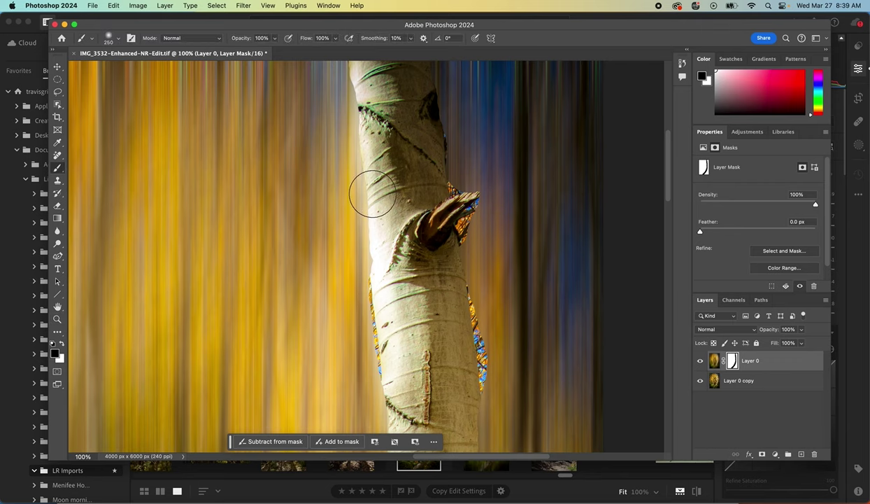
key("bracketleft")
key("bracketleft")
key("bracketleft")
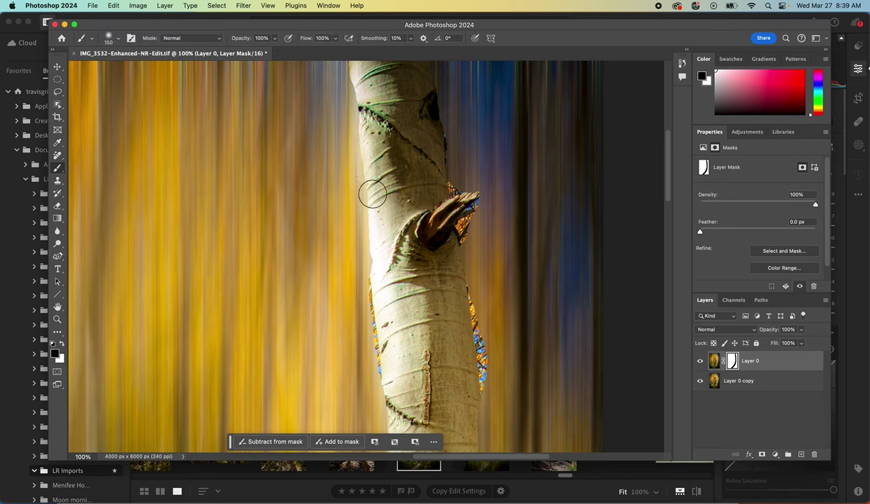
key("bracketleft")
key("bracketleft")
key("bracketleft")
key("x")
mouse_move(463, 184)
left_mouse_down()
mouse_move(478, 194)
mouse_move(466, 221)
mouse_move(479, 374)
left_mouse_up()
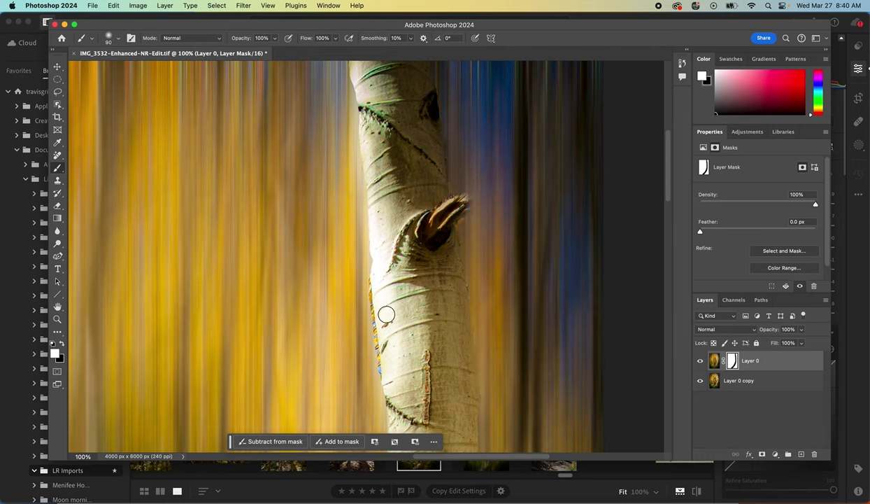
Clean the mask along both trunk edges, working down the image to remove remaining fringe
mouse_move(353, 276)
left_mouse_down()
mouse_move(365, 294)
mouse_move(374, 368)
left_mouse_up()
scroll(448, 287, "down", 5)
scroll(489, 231, "down", 5)
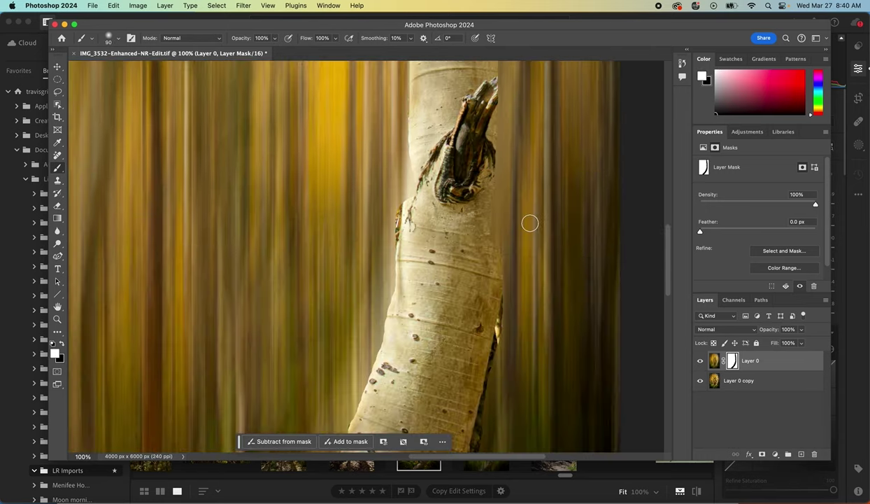
mouse_move(493, 290)
left_mouse_down()
mouse_move(489, 369)
mouse_move(469, 431)
left_mouse_up()
scroll(469, 430, "down", 5)
left_click_drag(528, 168, 431, 393)
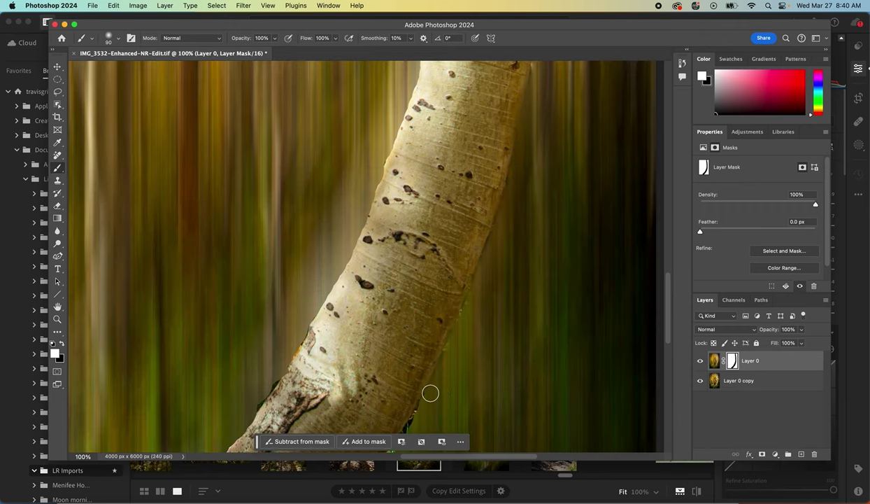
scroll(484, 231, "down", 5)
left_click_drag(484, 205, 362, 386)
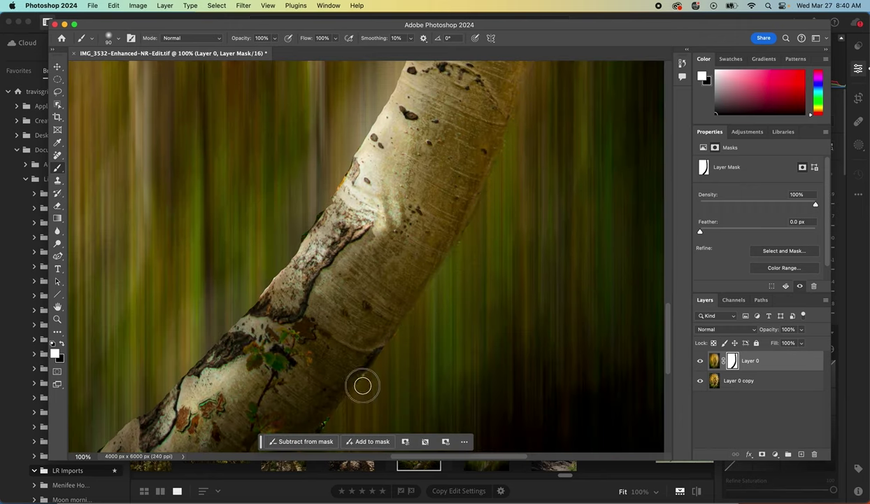
scroll(448, 185, "down", 5)
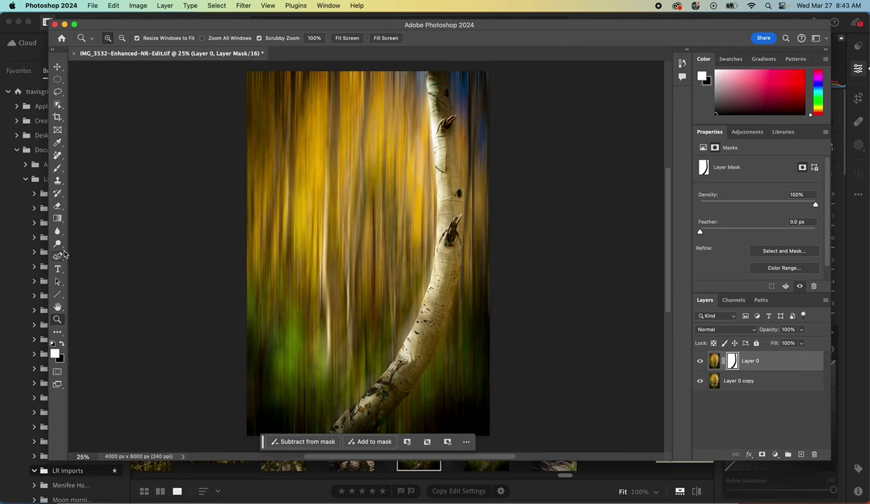
Restore black brush colour, then flatten Layer 0 and Layer 0 copy into one Background layer
left_click(61, 343)
key("b")
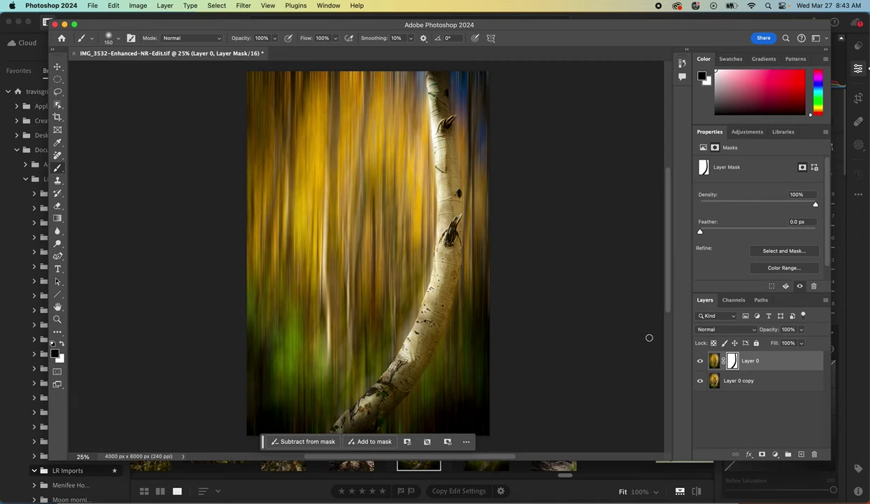
left_click(735, 383, "shift")
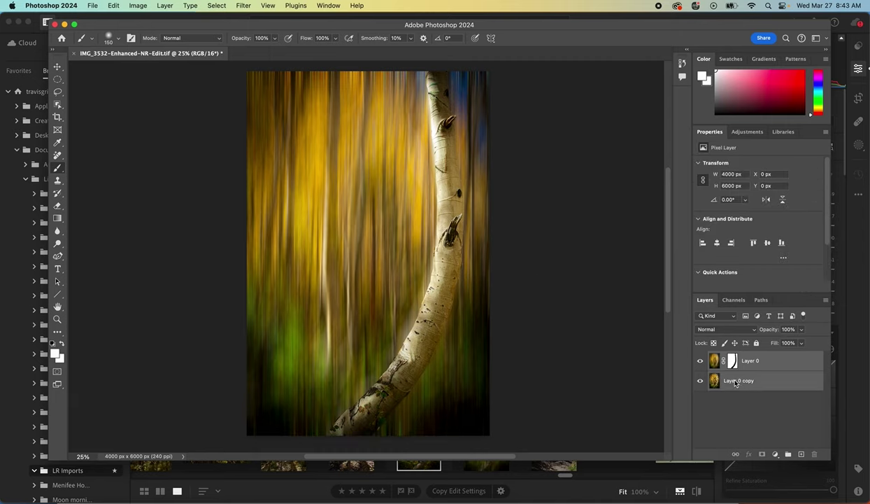
right_click(777, 380)
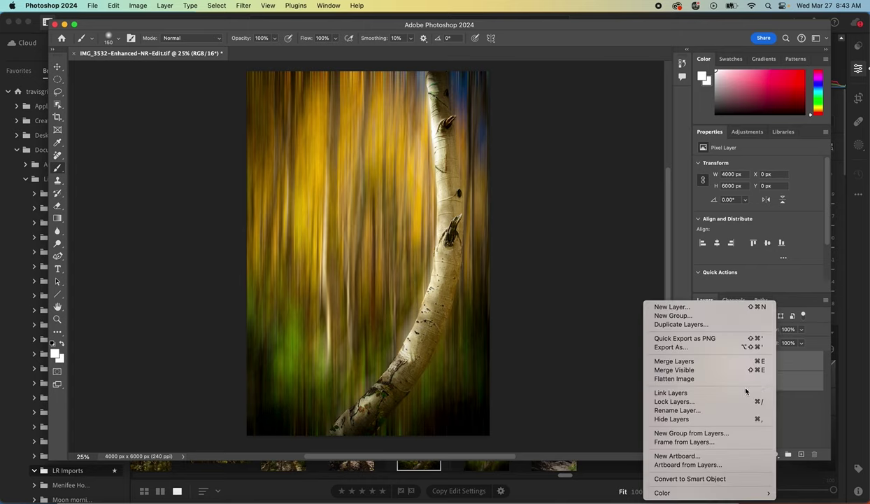
left_click(684, 380)
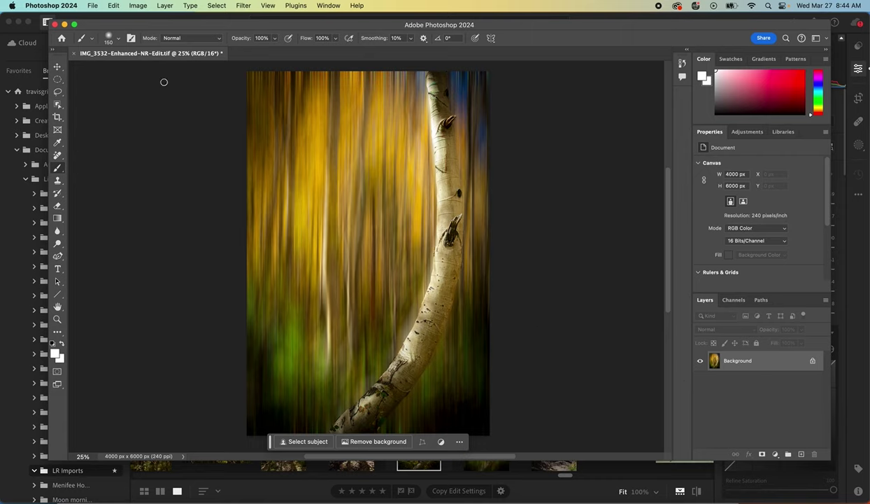
Close the edited aspen TIFF, saving its changes, and return to Lightroom
left_click(74, 56)
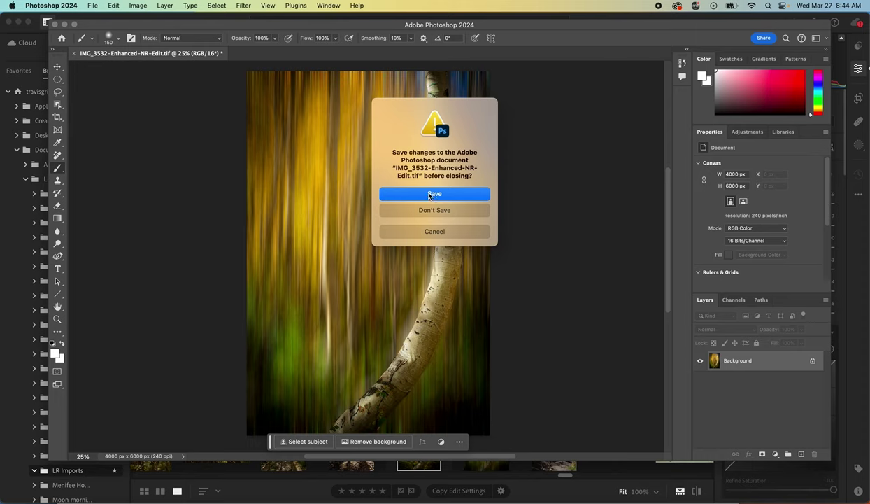
left_click(430, 194)
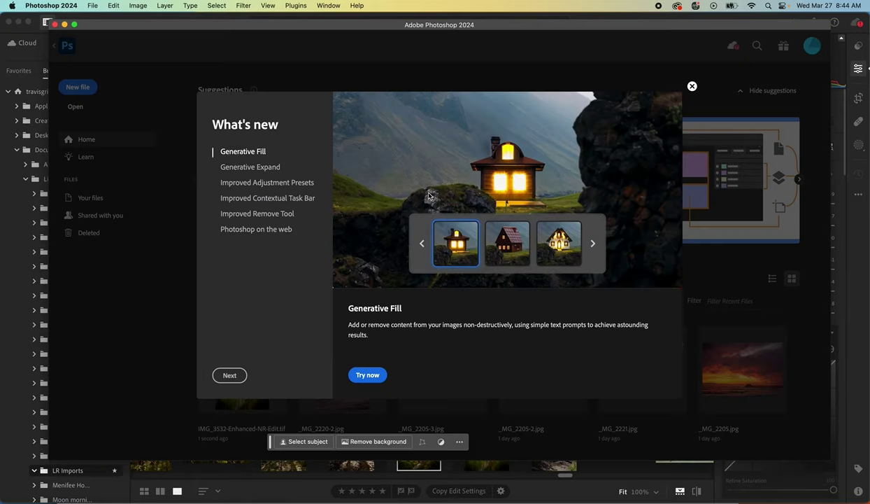
key("super+Tab")
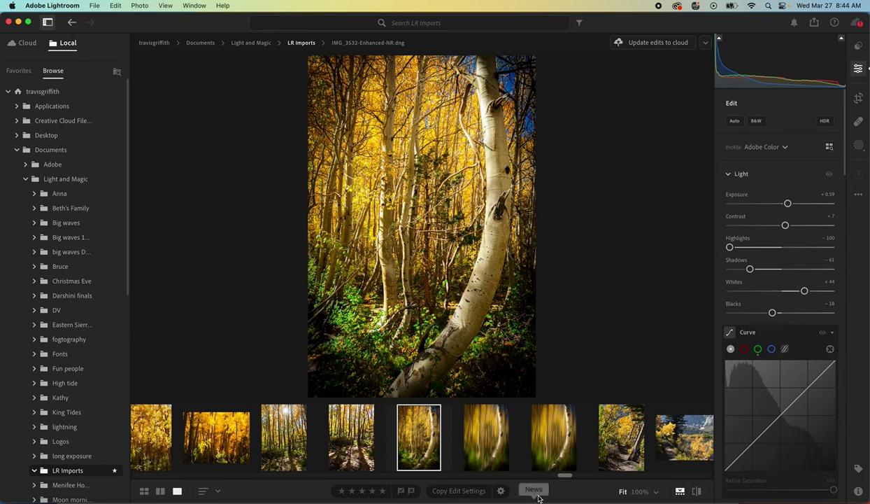
Show IMG_3532-Enhanced-NR-Edit-2.tif from the filmstrip in the Edit view
left_click(557, 448)
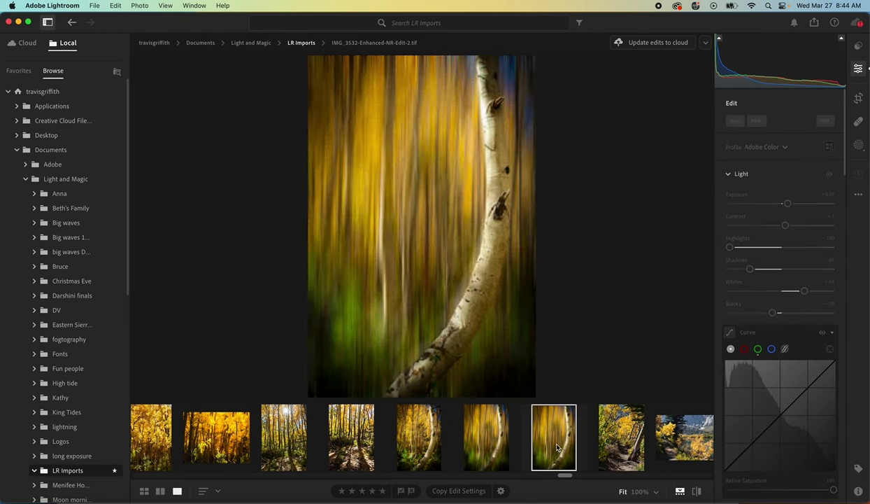